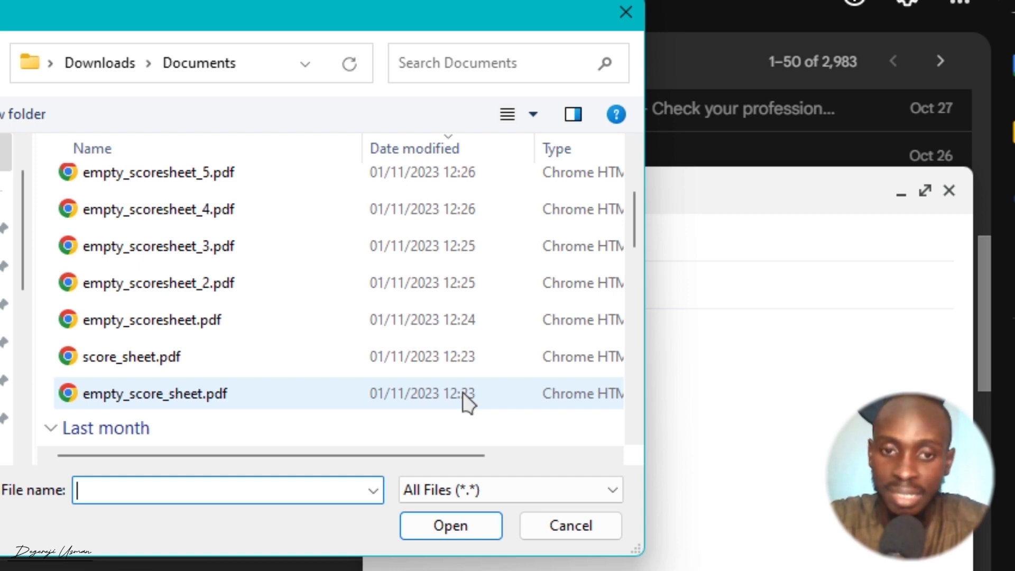
Step: Attach the six score sheet PDFs, including empty_score_sheet.pdf and score_sheet.pdf, to the 'Updated files' draft
{"action": "left_click", "coordinate": [465, 396]}
{"action": "left_click", "coordinate": [456, 356], "text": "ctrl"}
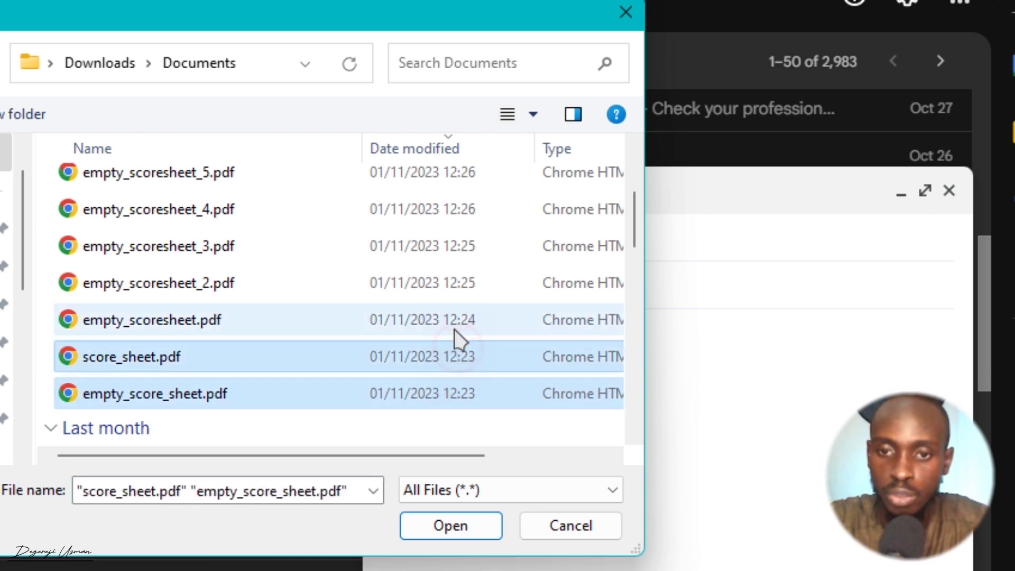
{"action": "left_click", "coordinate": [453, 320], "text": "ctrl"}
{"action": "left_click", "coordinate": [449, 283], "text": "ctrl"}
{"action": "left_click", "coordinate": [447, 245], "text": "ctrl"}
{"action": "left_click", "coordinate": [444, 218], "text": "ctrl"}
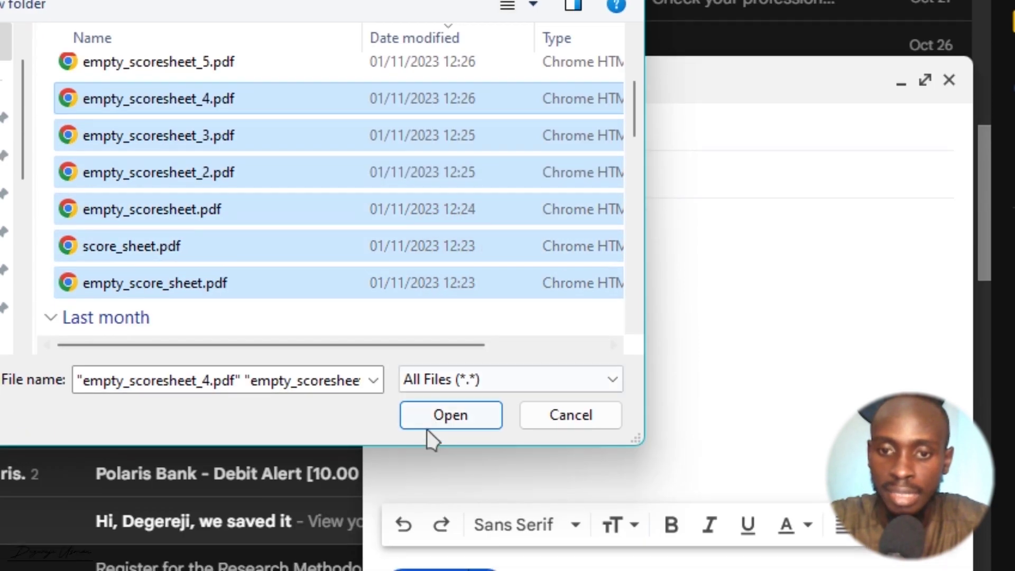
{"action": "left_click", "coordinate": [428, 526]}
{"action": "left_click", "coordinate": [755, 142]}
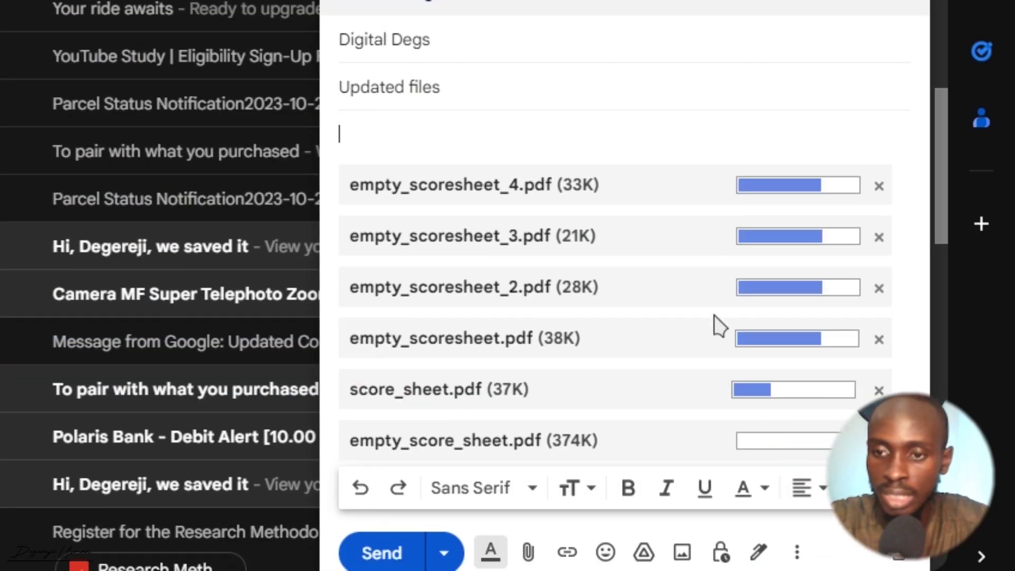
Step: Open the received email carrying the five score-sheet PDF attachments
{"action": "mouse_move", "coordinate": [656, 559]}
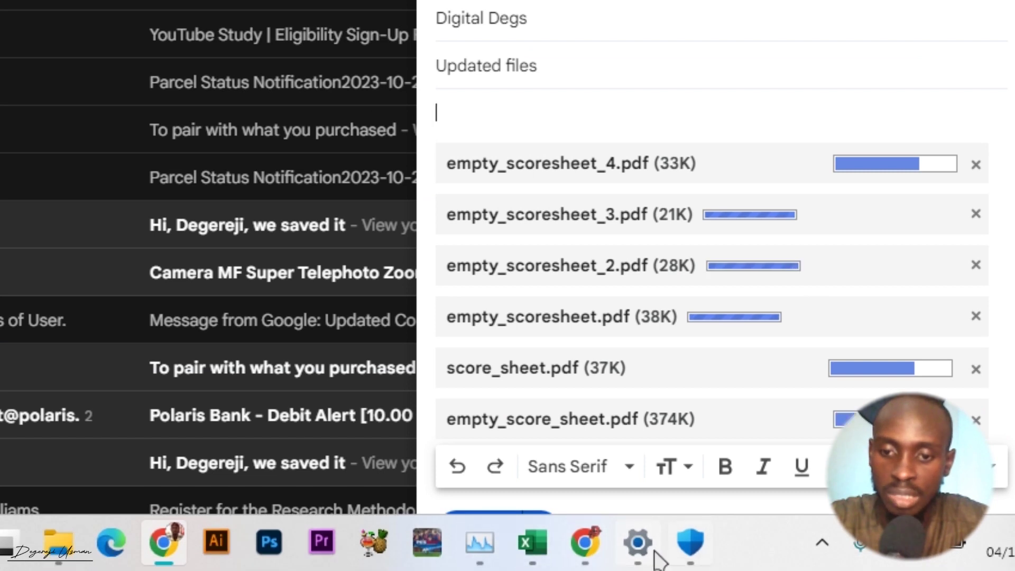
{"action": "left_click", "coordinate": [579, 552]}
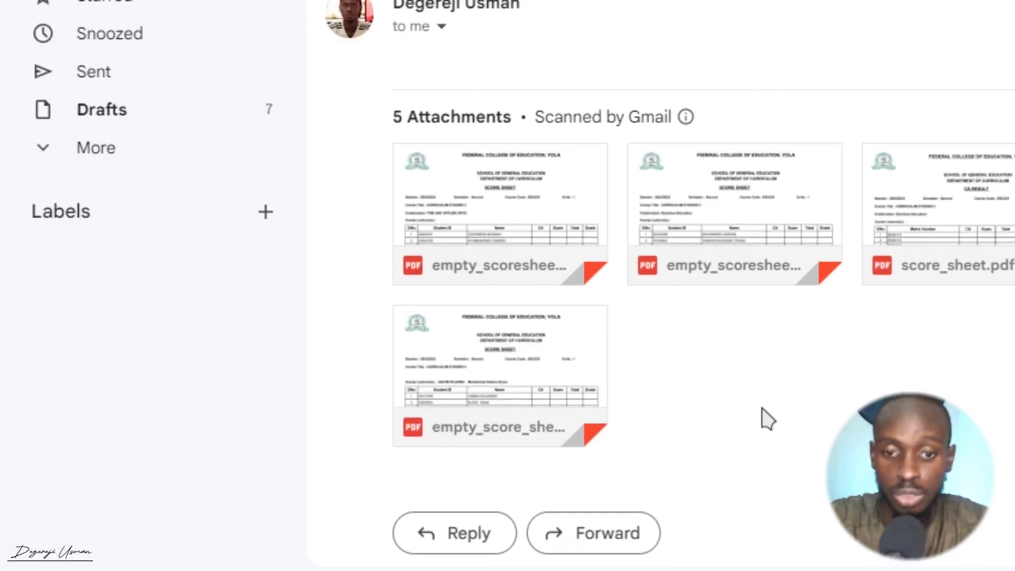
Step: Open the Downloads folder and marquee-select this week's eleven PDFs
{"action": "mouse_move", "coordinate": [639, 562]}
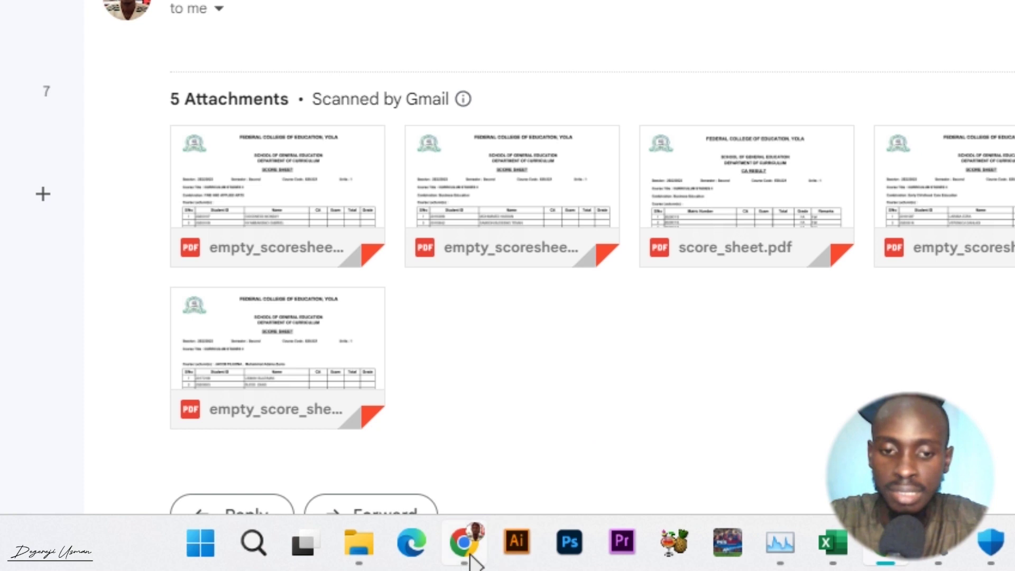
{"action": "mouse_move", "coordinate": [360, 542]}
{"action": "left_click", "coordinate": [354, 412]}
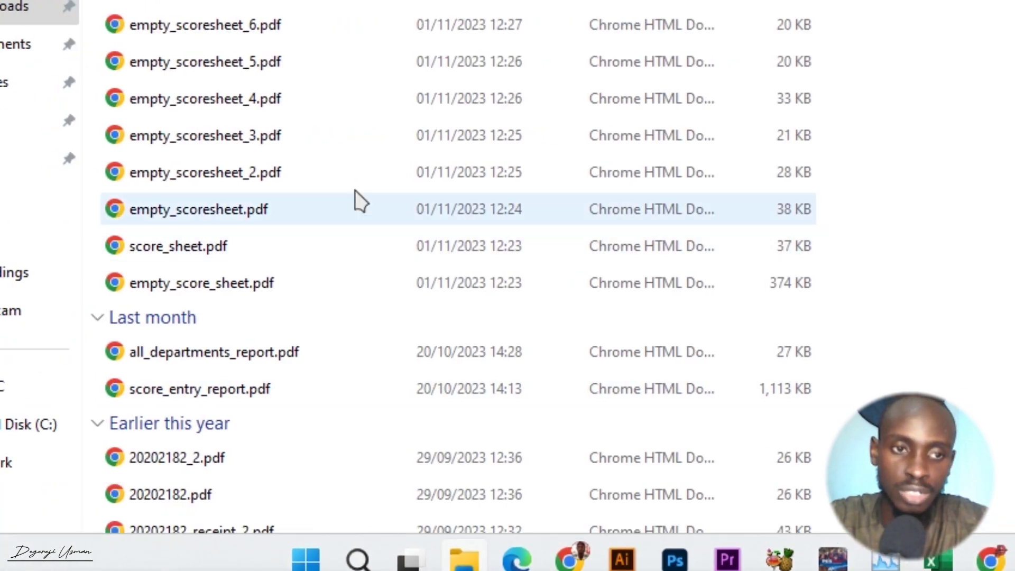
{"action": "left_click_drag", "start_coordinate": [751, 290], "coordinate": [564, 152]}
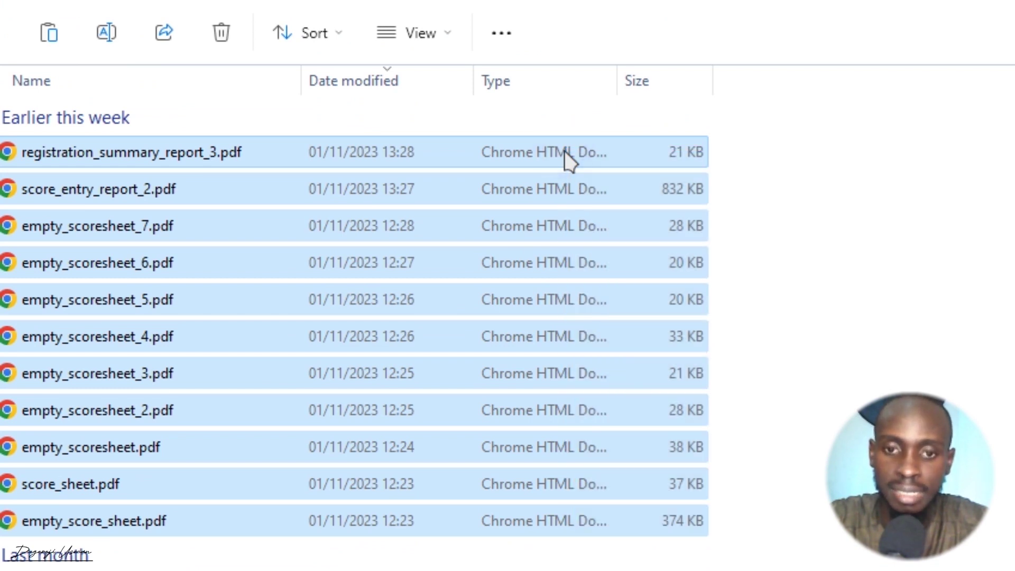
Step: Compress the selected PDFs into a zipped folder named uf.zip and return to Gmail
{"action": "right_click", "coordinate": [568, 159]}
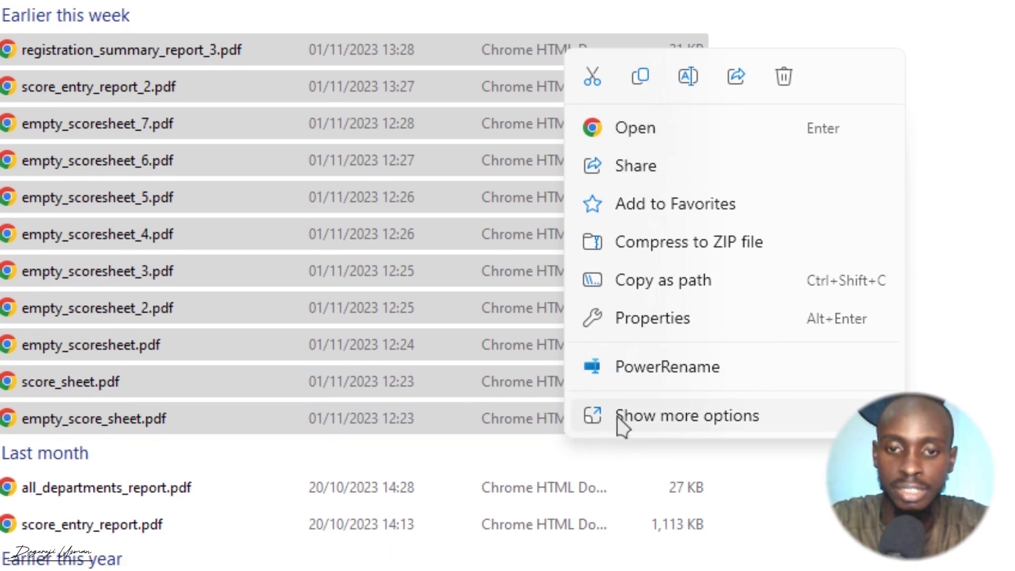
{"action": "left_click", "coordinate": [629, 437]}
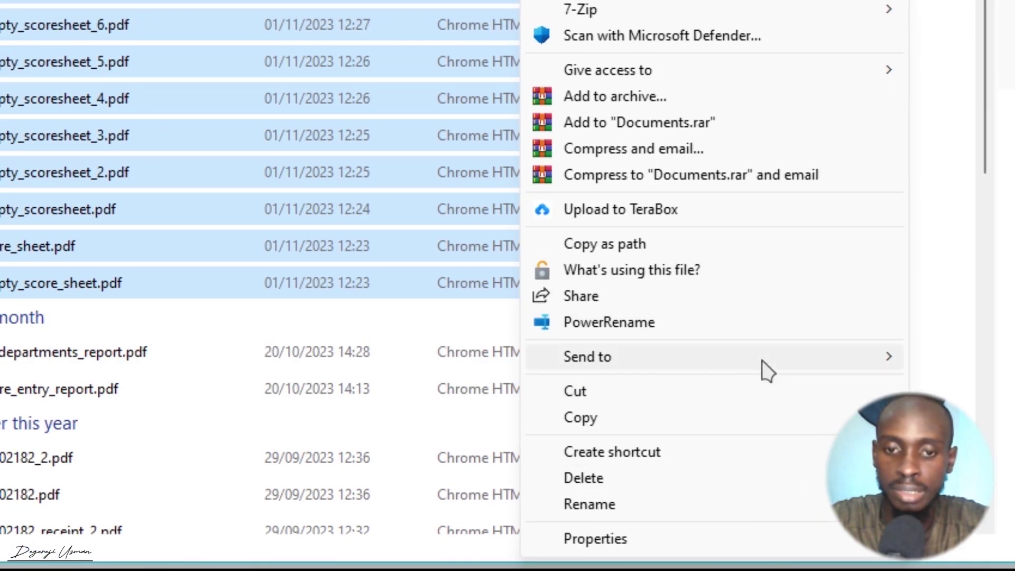
{"action": "mouse_move", "coordinate": [734, 366]}
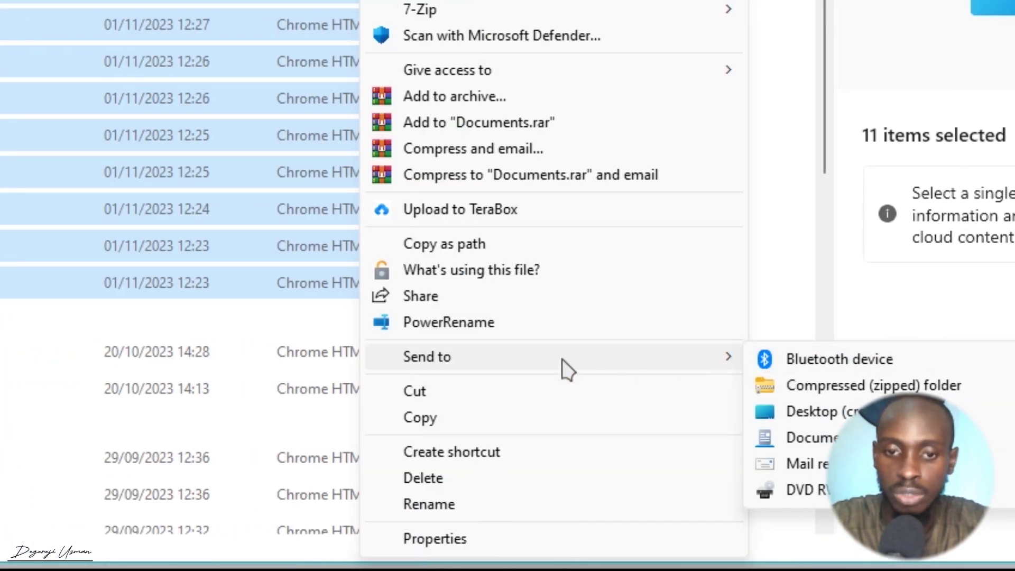
{"action": "left_click", "coordinate": [771, 387]}
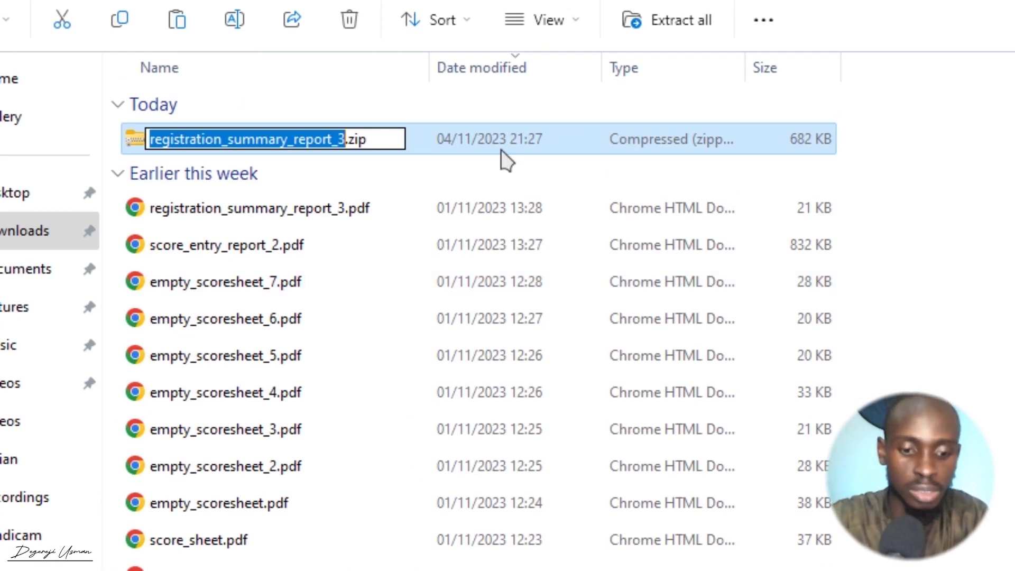
{"action": "type", "text": "u"}
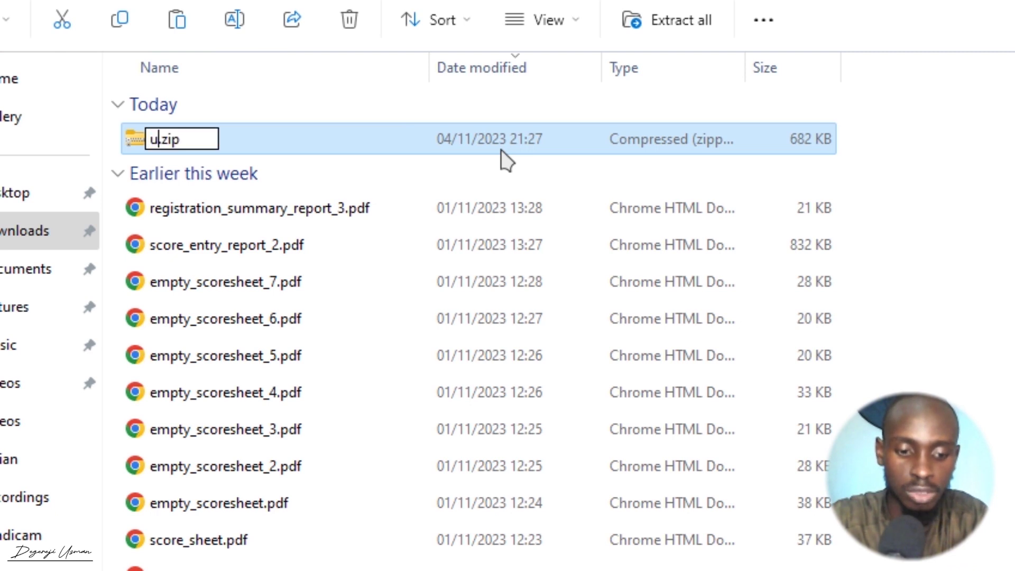
{"action": "type", "text": "f"}
{"action": "left_click", "coordinate": [368, 153]}
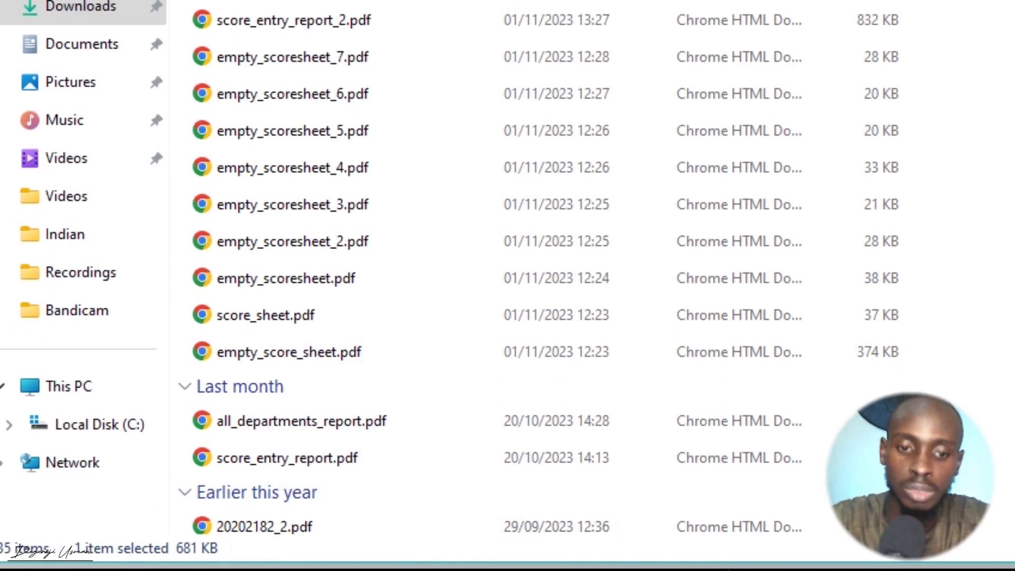
{"action": "left_click", "coordinate": [782, 545]}
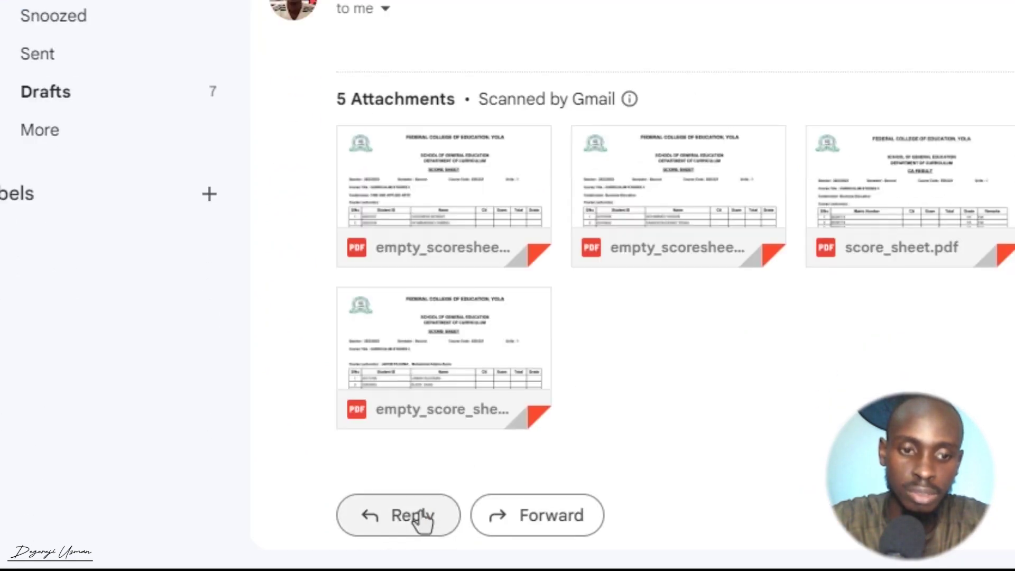
Step: Start a reply and browse to the Downloads folder in the attachment file chooser
{"action": "left_click", "coordinate": [419, 518]}
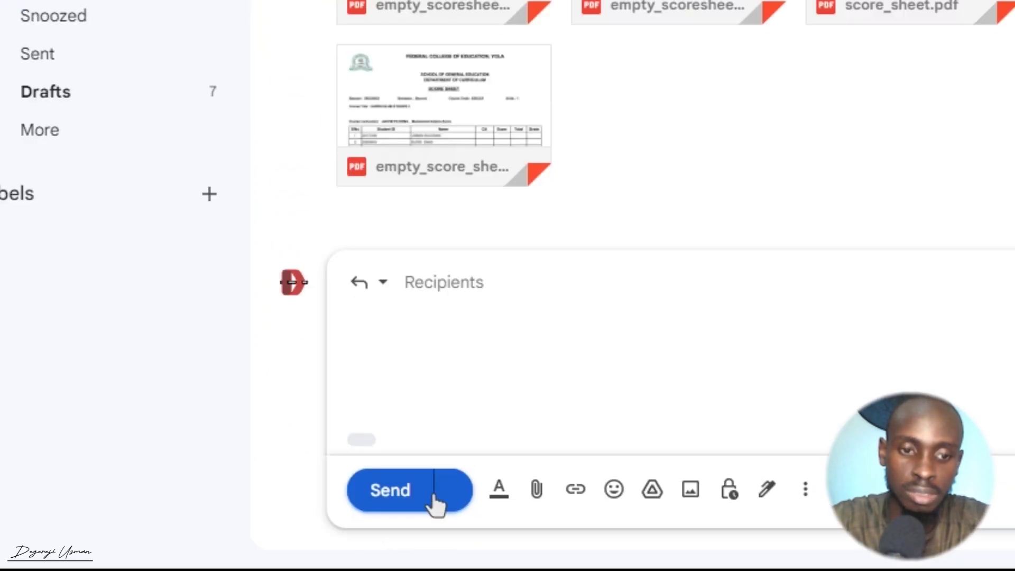
{"action": "left_click", "coordinate": [526, 484]}
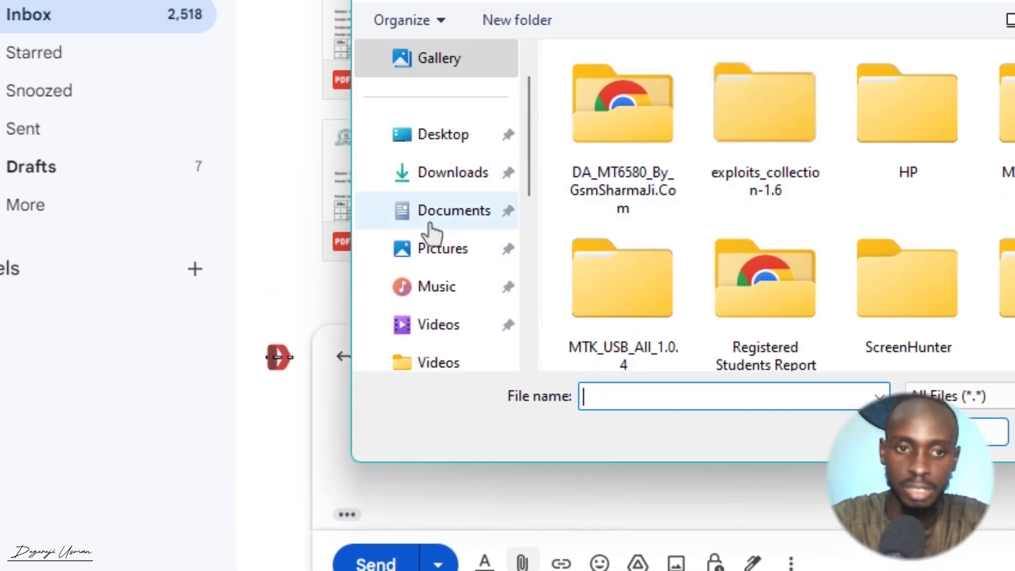
{"action": "left_click", "coordinate": [436, 138]}
{"action": "scroll", "coordinate": [668, 263], "scroll_direction": "down", "scroll_amount": 2}
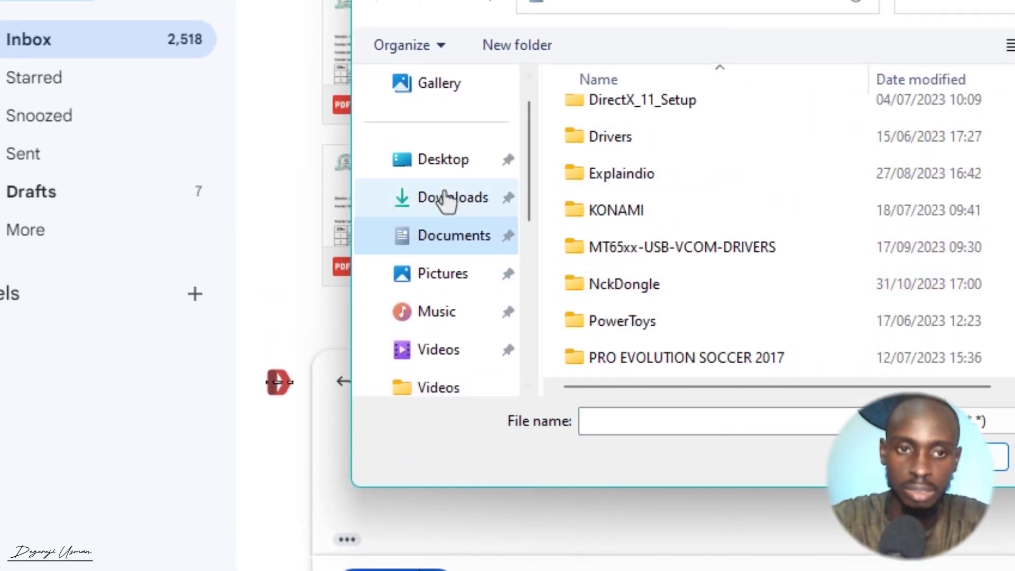
{"action": "left_click", "coordinate": [447, 174]}
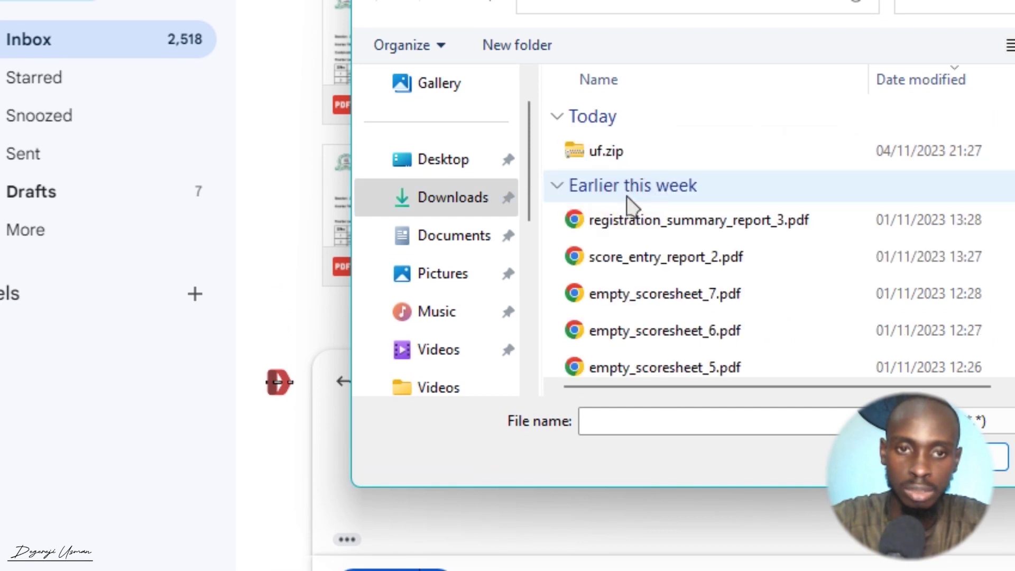
Step: Attach uf.zip to the reply and send it
{"action": "left_click", "coordinate": [613, 152]}
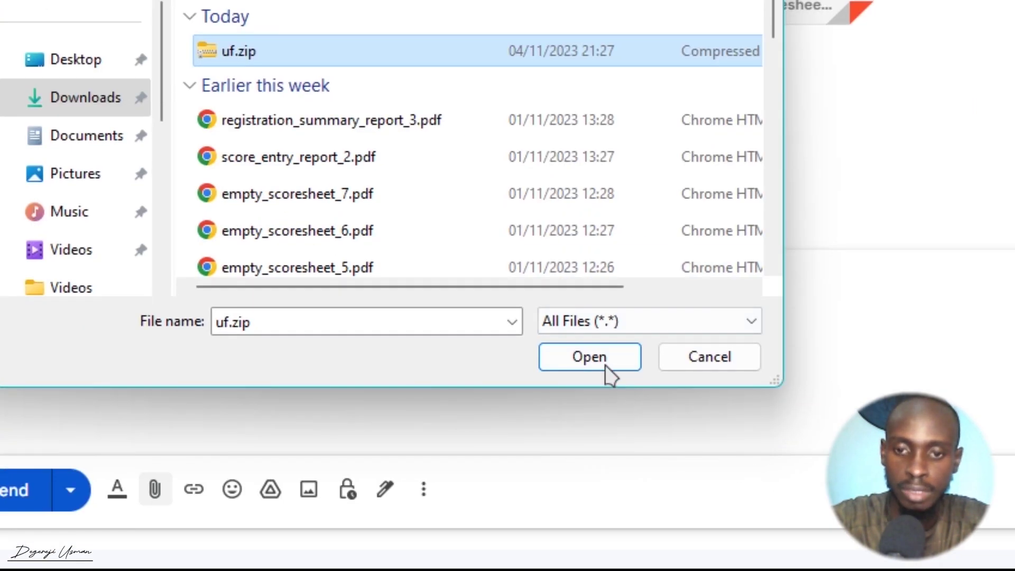
{"action": "left_click", "coordinate": [967, 458]}
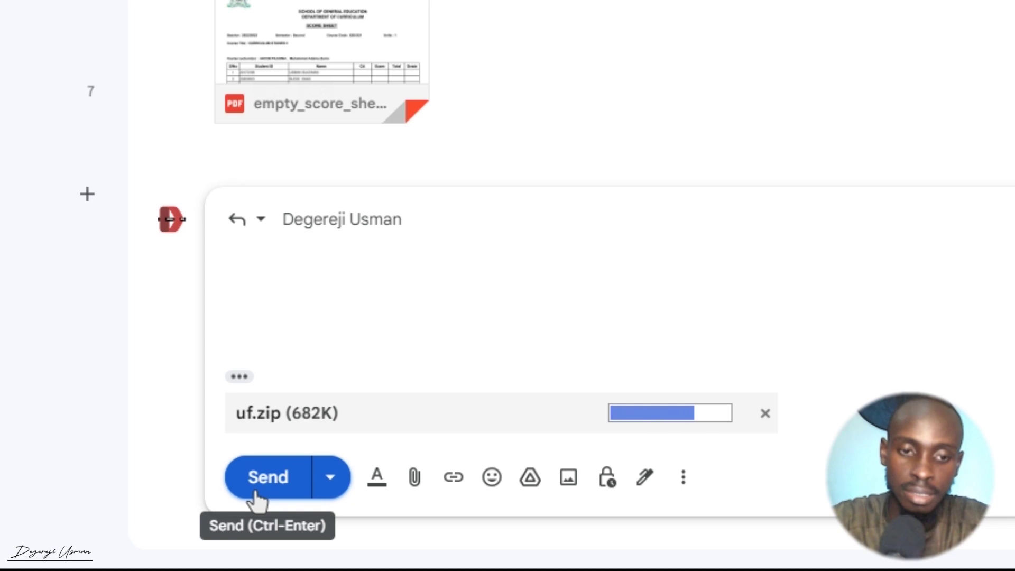
{"action": "left_click", "coordinate": [257, 477]}
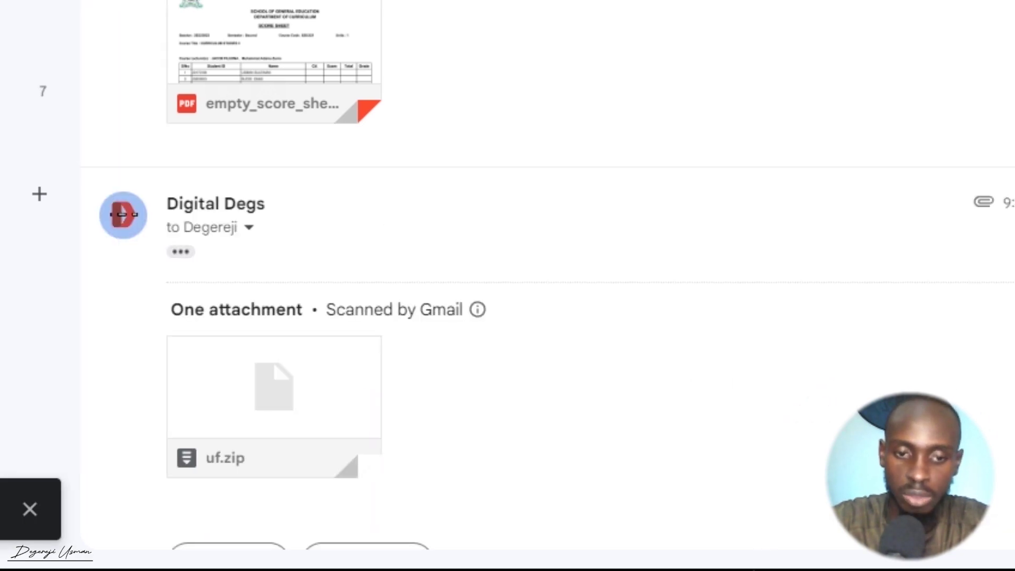
Step: Bring the recipient's Gmail inbox forward and close the unfinished compose draft
{"action": "mouse_move", "coordinate": [450, 545]}
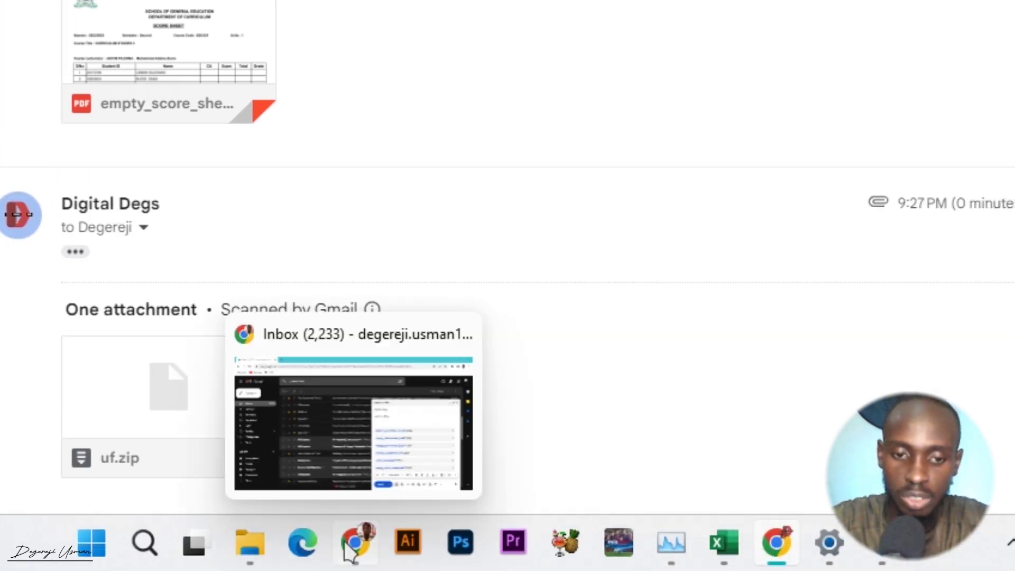
{"action": "left_click", "coordinate": [347, 549]}
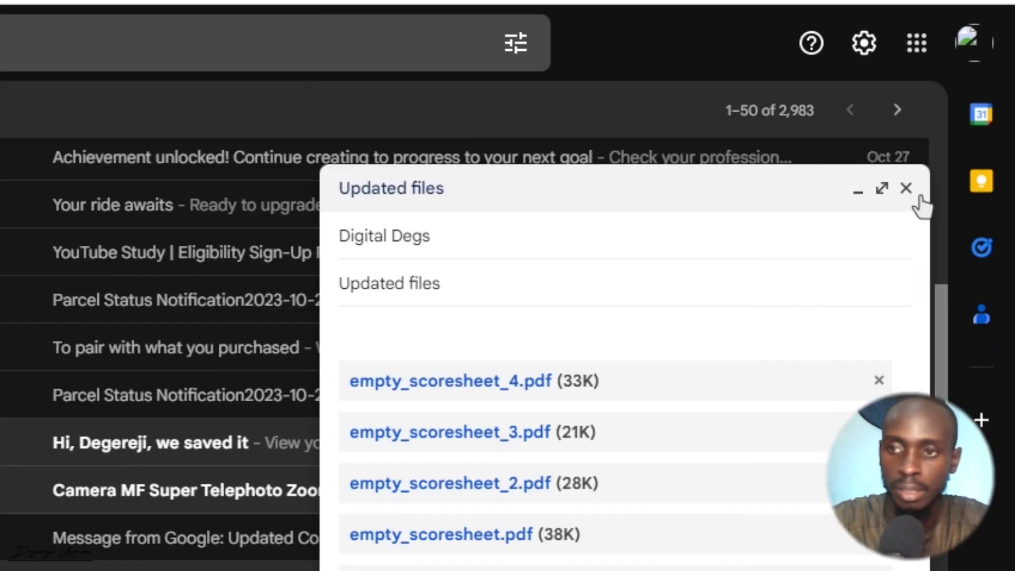
{"action": "left_click", "coordinate": [905, 189]}
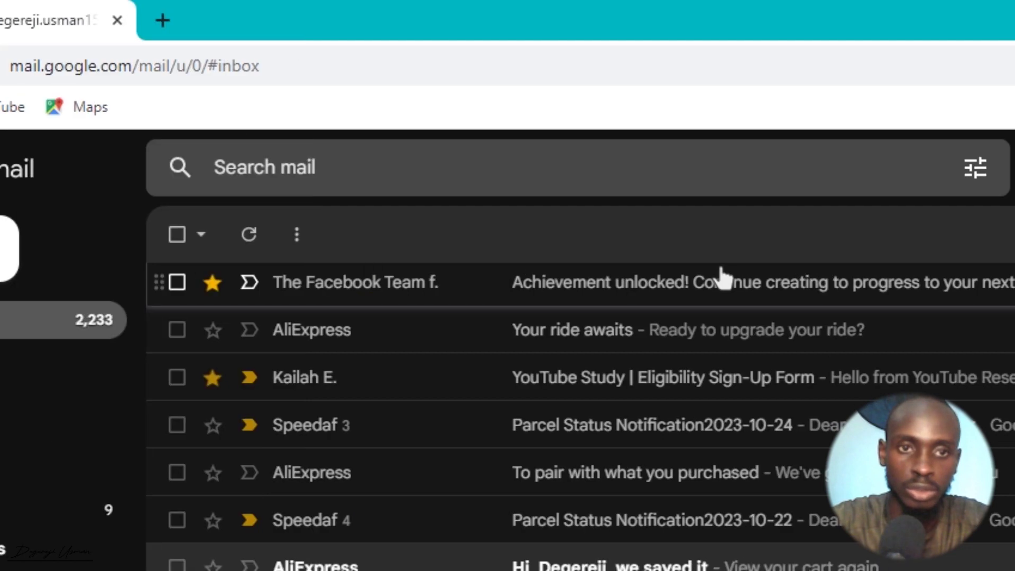
Step: Refresh the inbox repeatedly until the new 'files' email with uf.zip arrives
{"action": "left_click", "coordinate": [249, 235]}
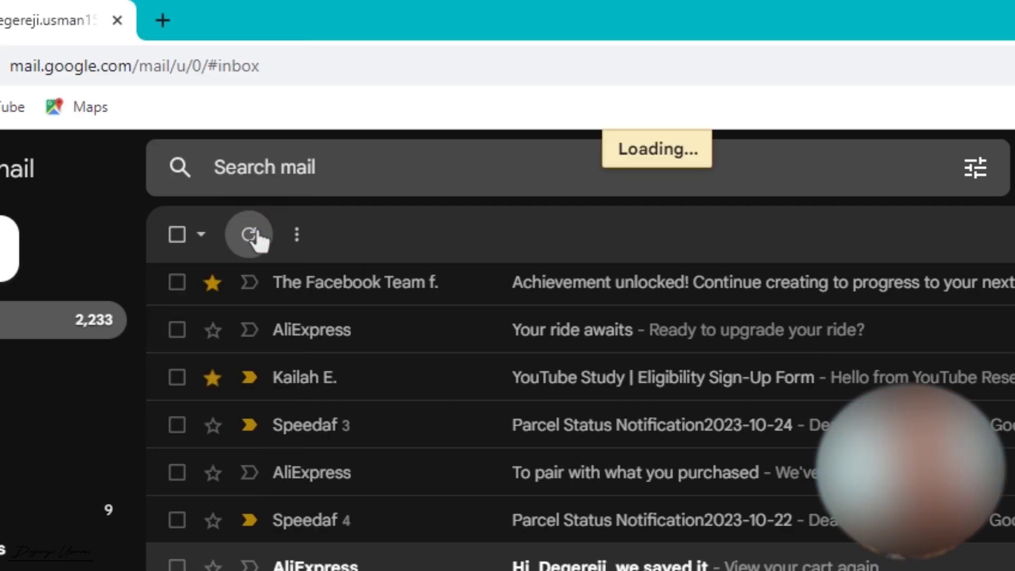
{"action": "left_click", "coordinate": [249, 235]}
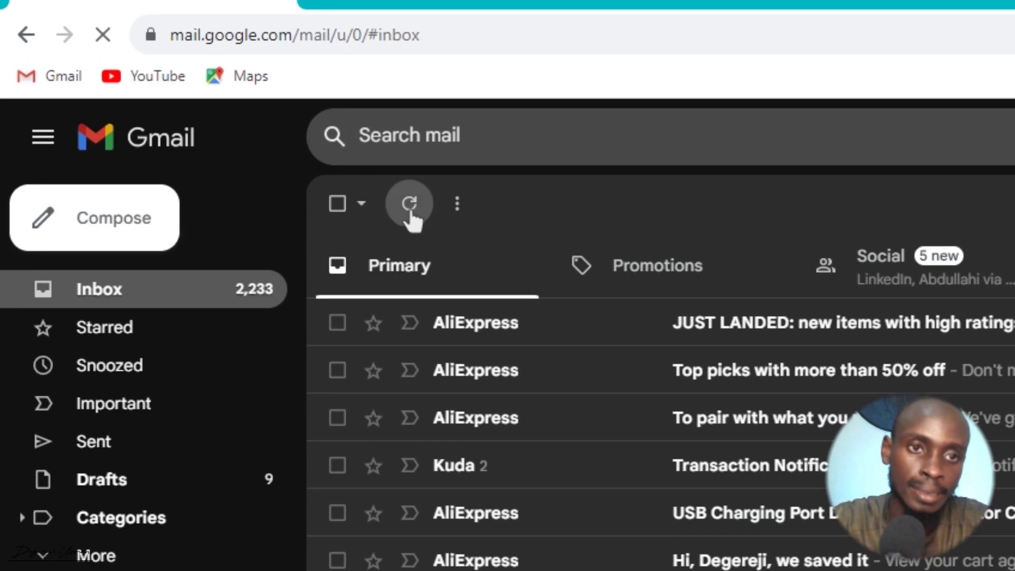
{"action": "left_click", "coordinate": [410, 211]}
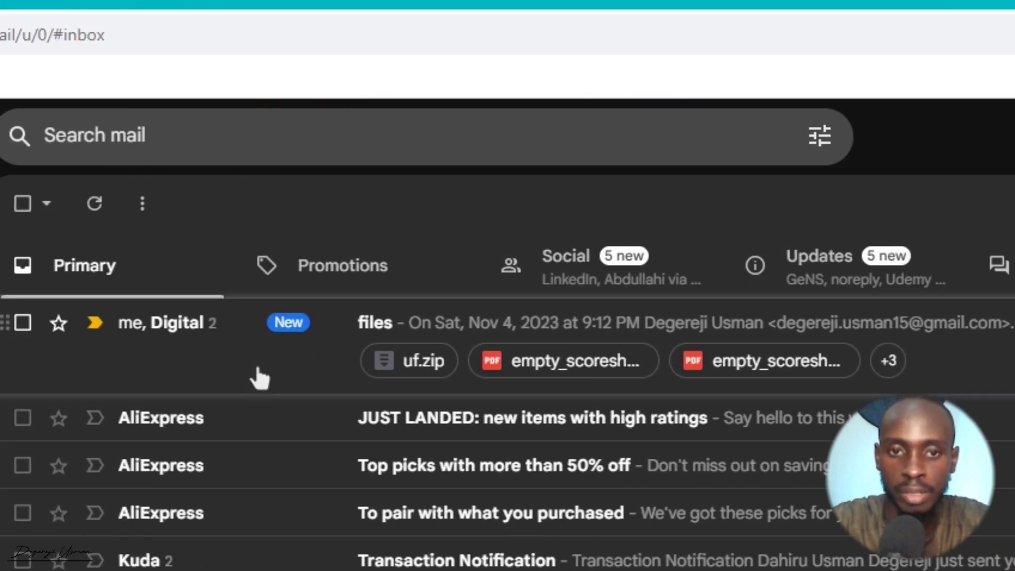
Step: Download the 'files' email's uf.zip attachment through IDM and open its containing folder
{"action": "left_click", "coordinate": [256, 368]}
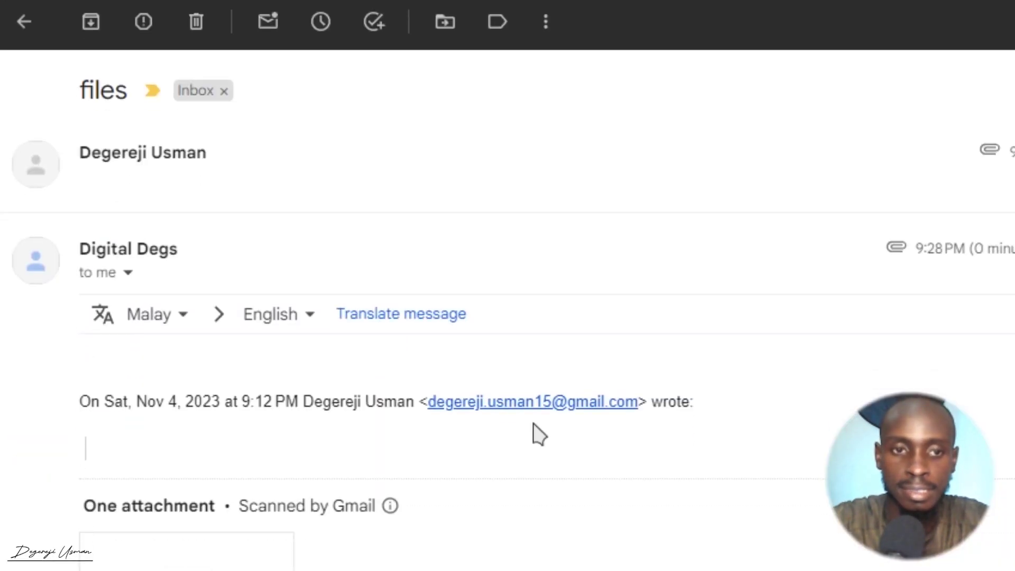
{"action": "scroll", "coordinate": [699, 347], "scroll_direction": "down", "scroll_amount": 3}
{"action": "mouse_move", "coordinate": [108, 451]}
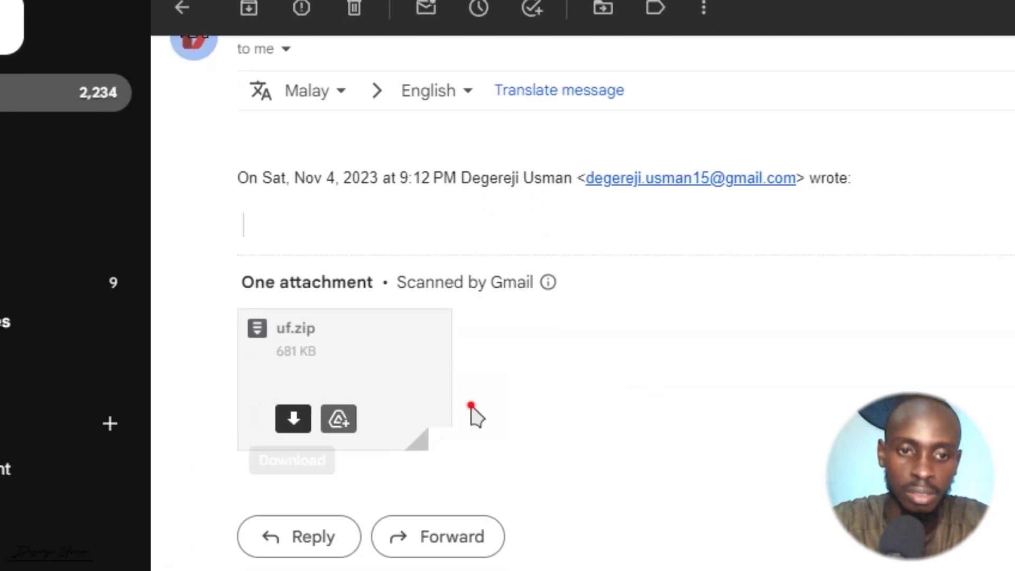
{"action": "left_click", "coordinate": [293, 418]}
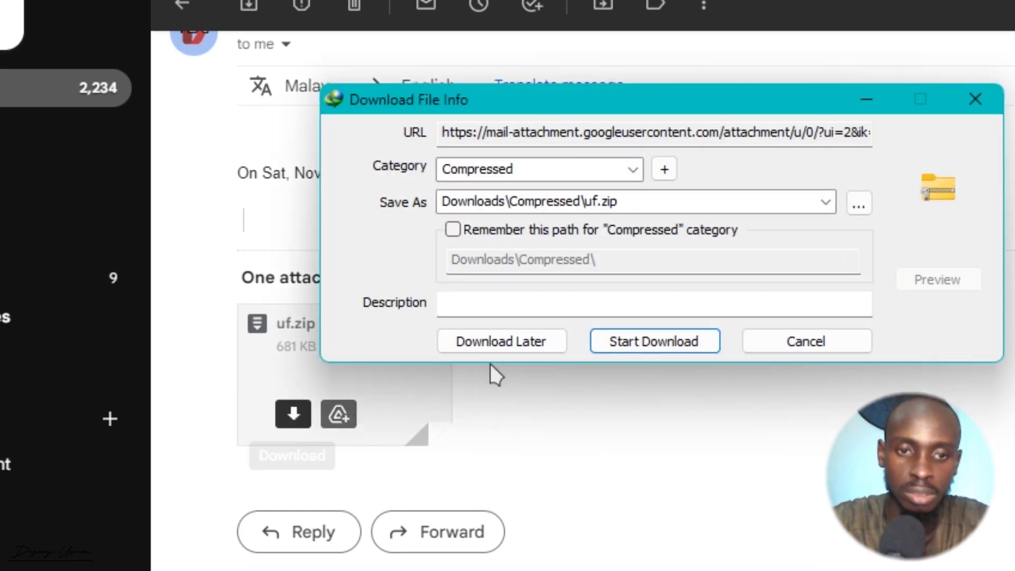
{"action": "left_click", "coordinate": [663, 341]}
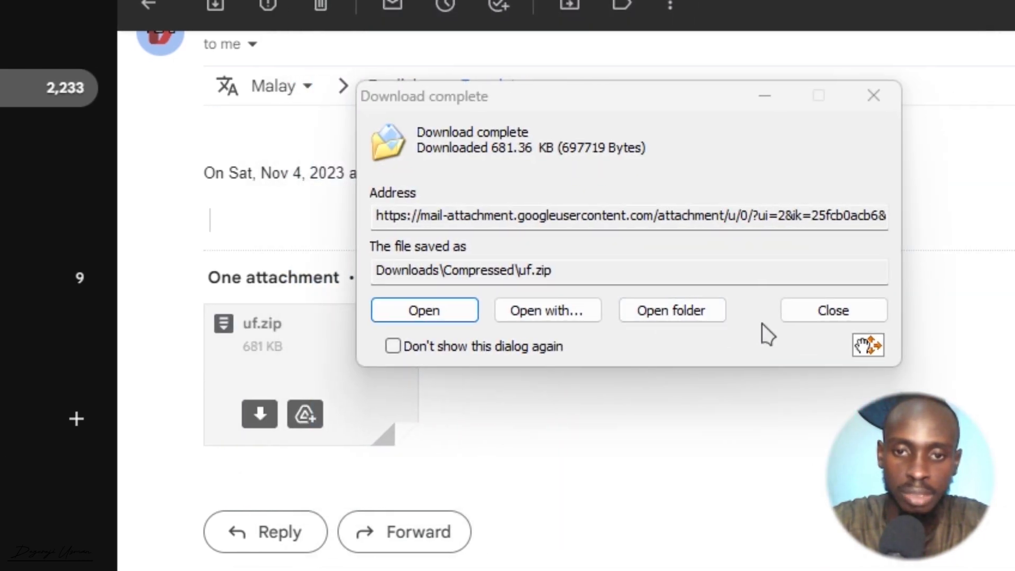
{"action": "left_click", "coordinate": [660, 316]}
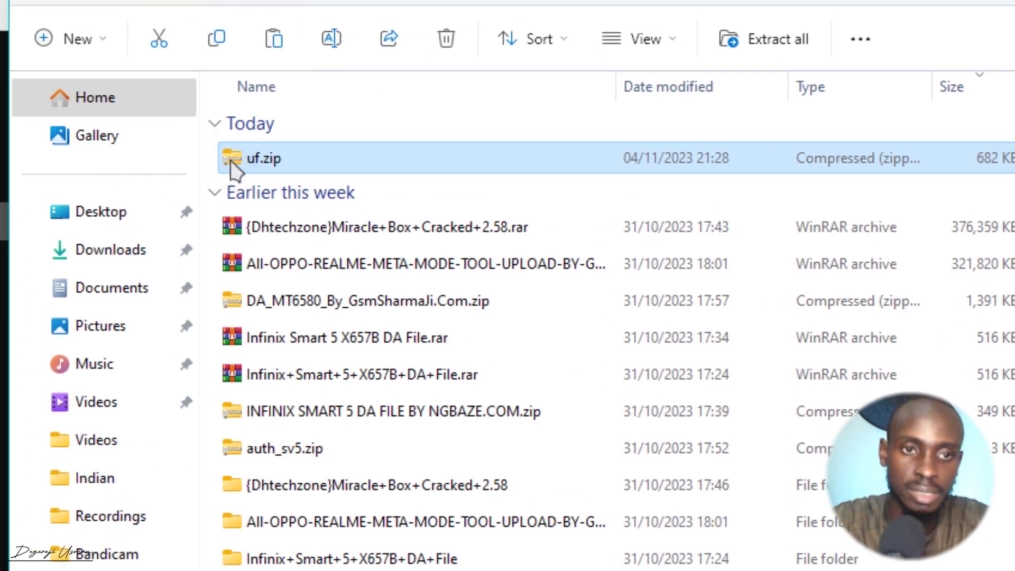
Step: Open uf.zip through Show more options to list the PDFs inside
{"action": "right_click", "coordinate": [233, 169]}
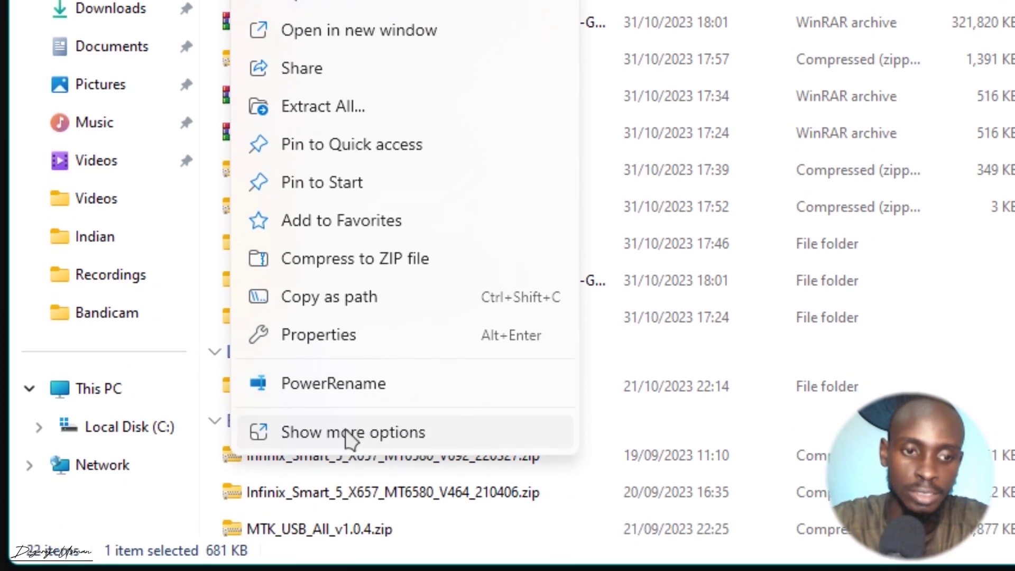
{"action": "left_click", "coordinate": [342, 430]}
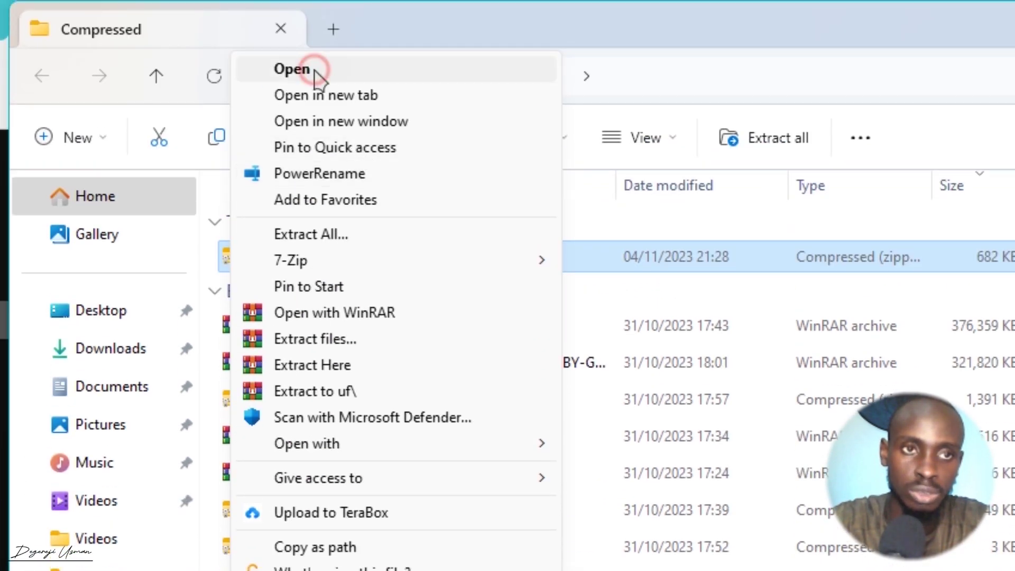
{"action": "left_click", "coordinate": [317, 71]}
Step: Select all PDFs in the archive, then dismiss Extract all without extracting
{"action": "left_click_drag", "start_coordinate": [759, 438], "coordinate": [689, 153]}
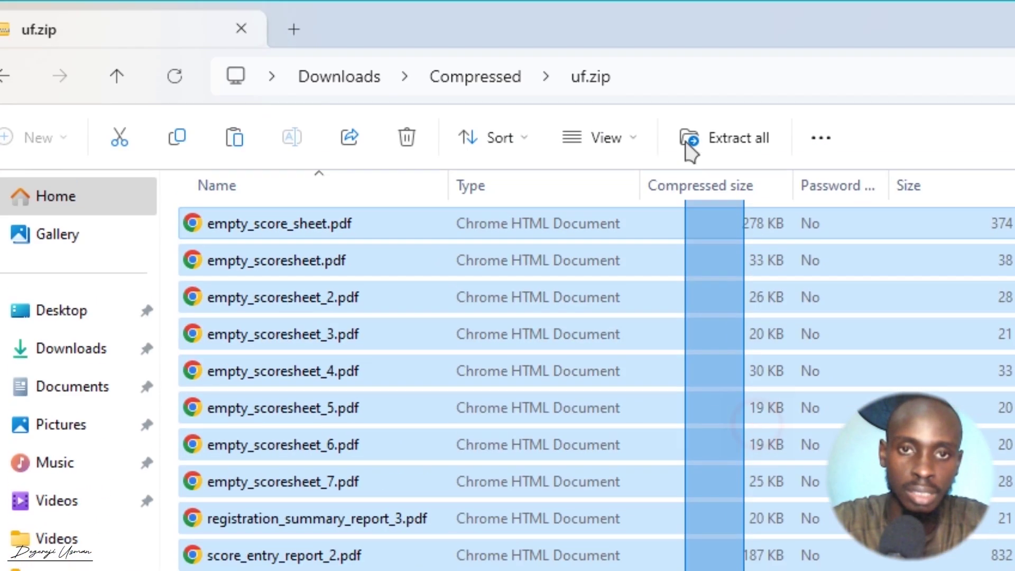
{"action": "left_click", "coordinate": [693, 151]}
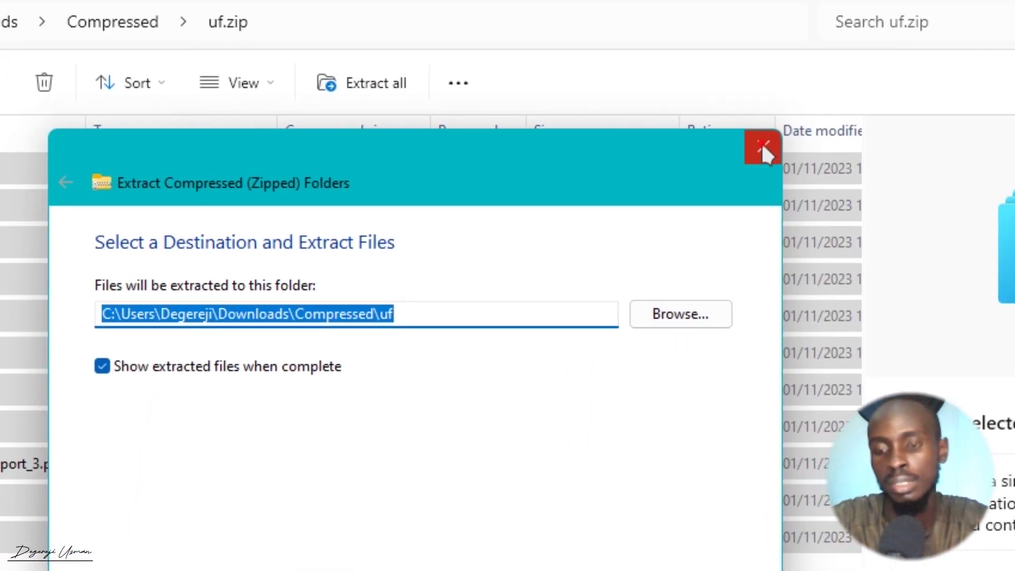
{"action": "left_click", "coordinate": [760, 145]}
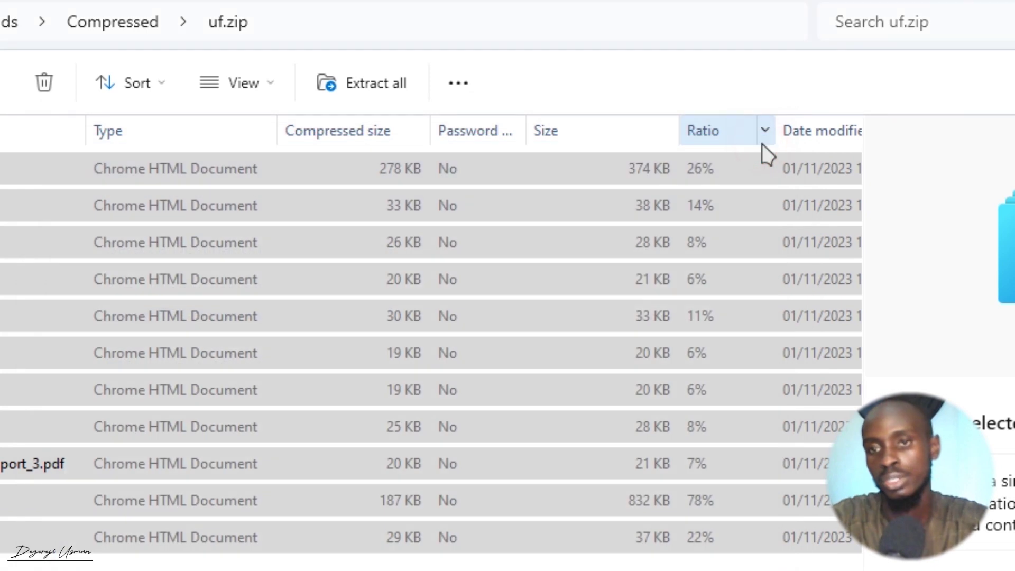